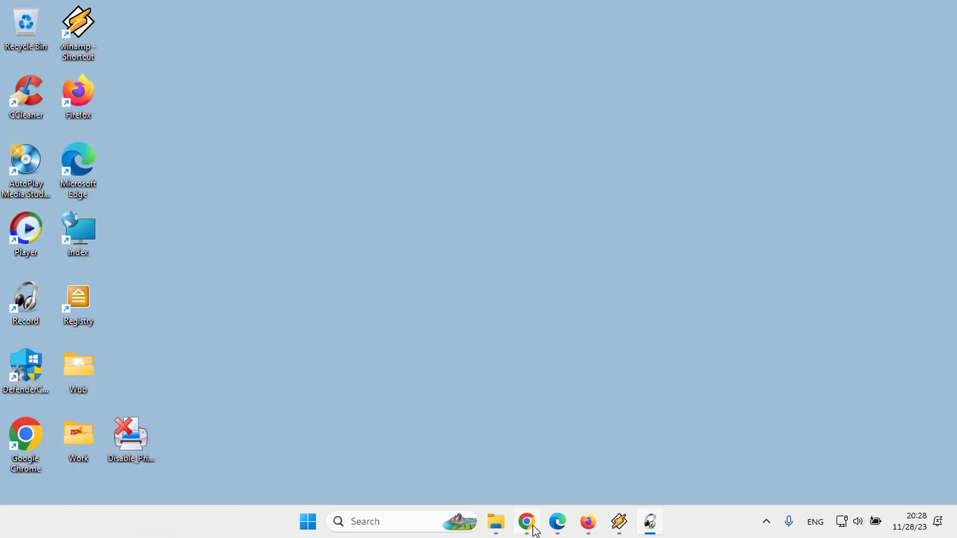
Check that Chrome's main menu offers Print on the Mozilla download page, then minimize Chrome.
{"action": "left_click", "coordinate": [526, 521]}
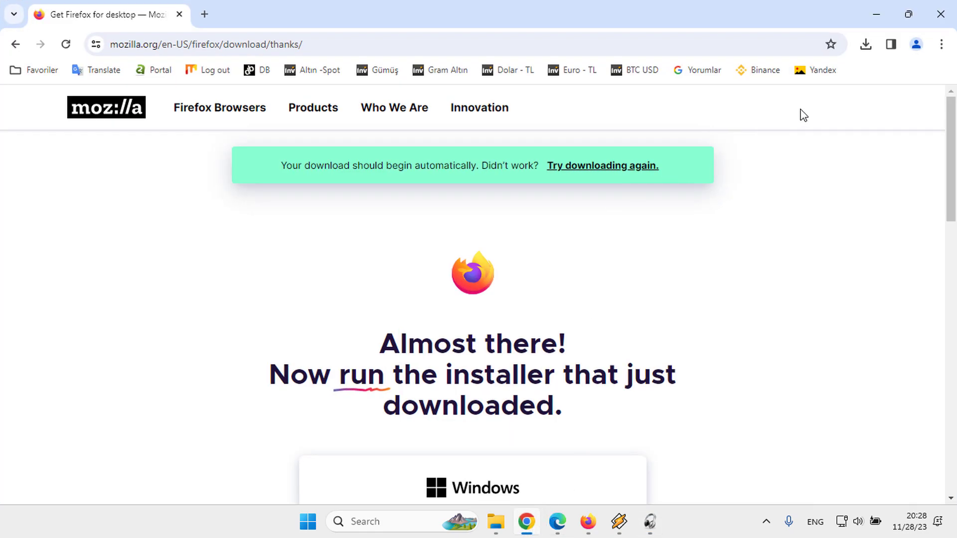
{"action": "left_click", "coordinate": [942, 44]}
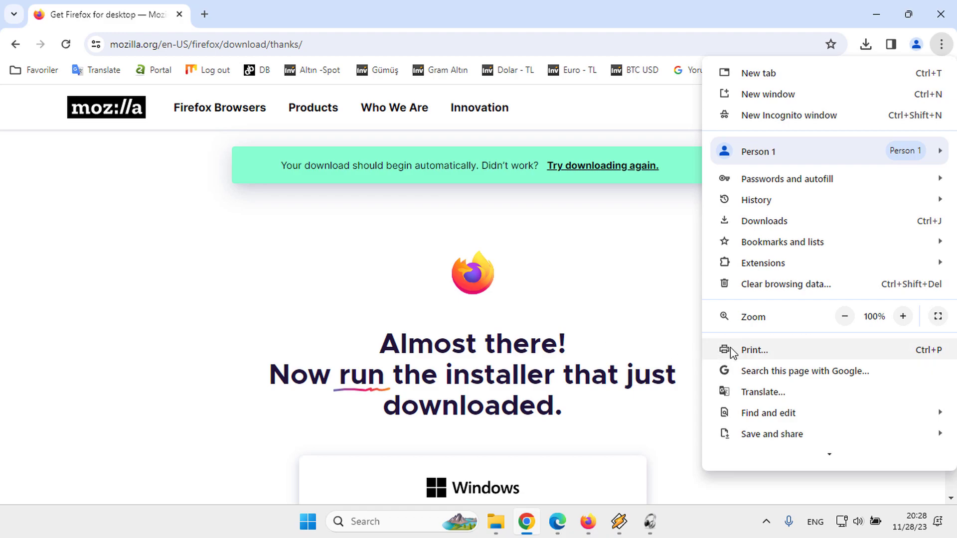
{"action": "left_click", "coordinate": [876, 14]}
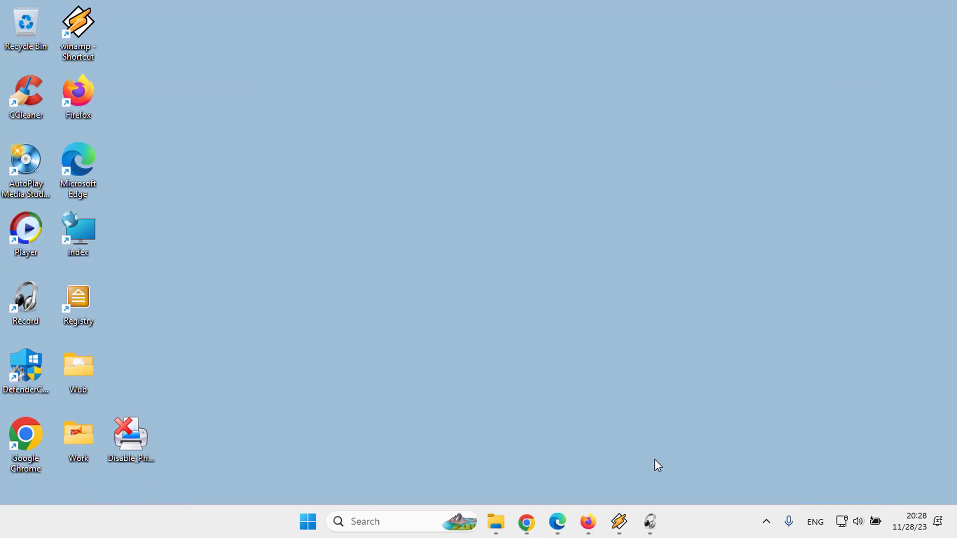
Confirm Edge's main menu still offers Print, minimize Edge, and return to the Mozilla download page.
{"action": "left_click", "coordinate": [557, 521]}
{"action": "left_click", "coordinate": [912, 35]}
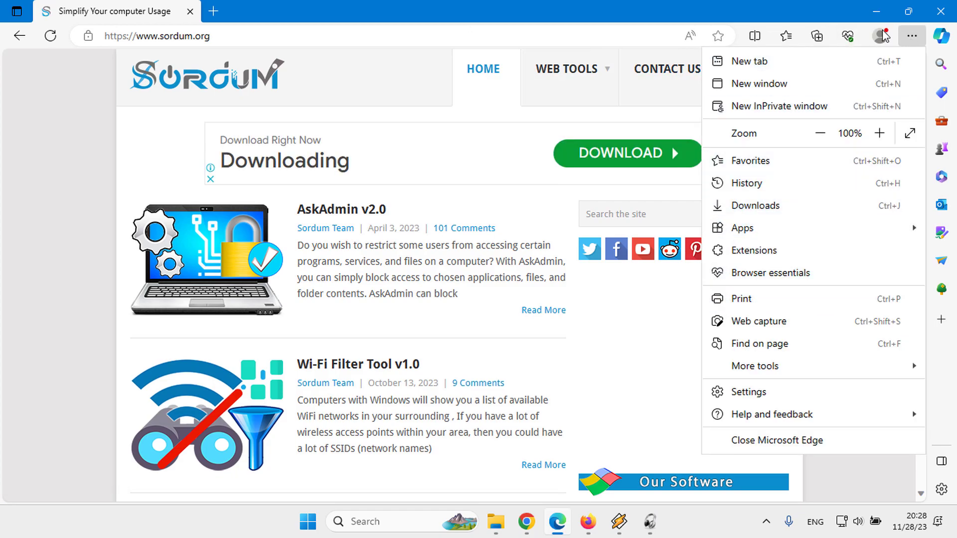
{"action": "left_click", "coordinate": [876, 14]}
{"action": "left_click", "coordinate": [594, 526]}
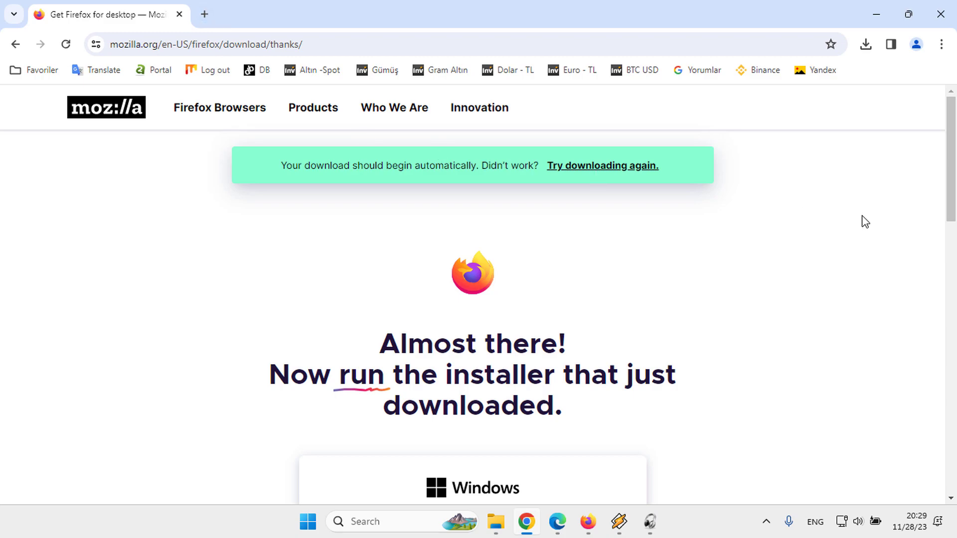
Open the Print dialog for the Mozilla page with Ctrl+P, cancel it, and close Chrome.
{"action": "key", "text": "ctrl+p"}
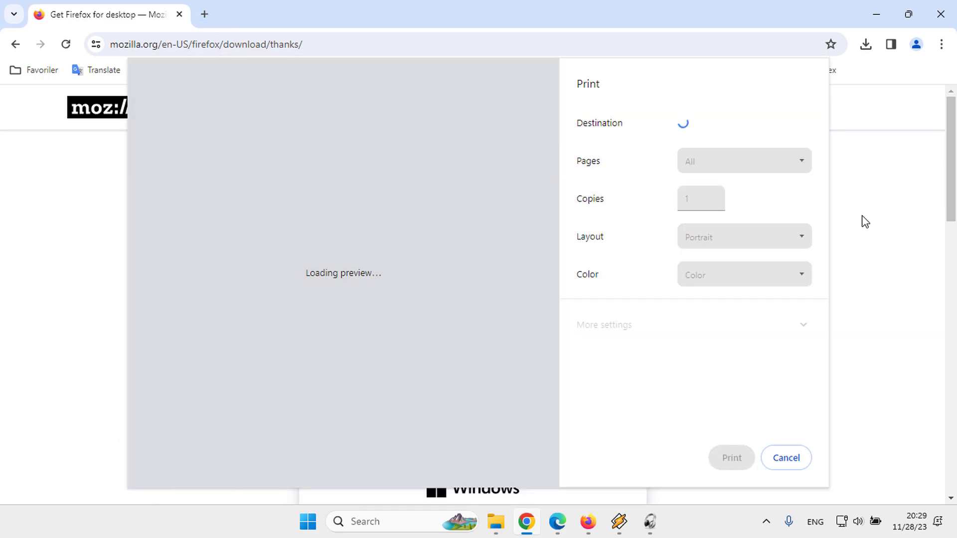
{"action": "left_click", "coordinate": [787, 458]}
{"action": "left_click", "coordinate": [941, 14]}
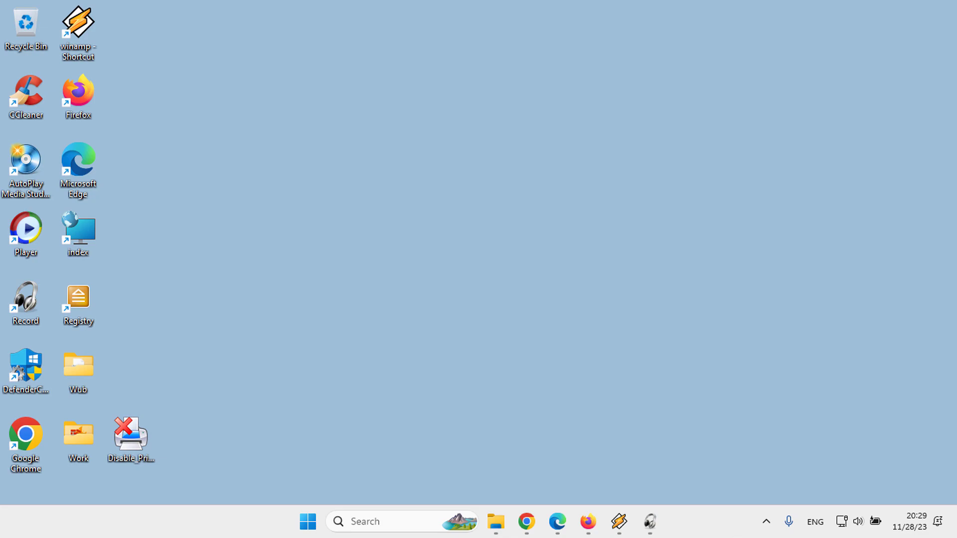
Drag the Disable_Print.exe icon up near the top of the desktop.
{"action": "left_click", "coordinate": [131, 430]}
{"action": "left_click_drag", "start_coordinate": [130, 430], "coordinate": [191, 112]}
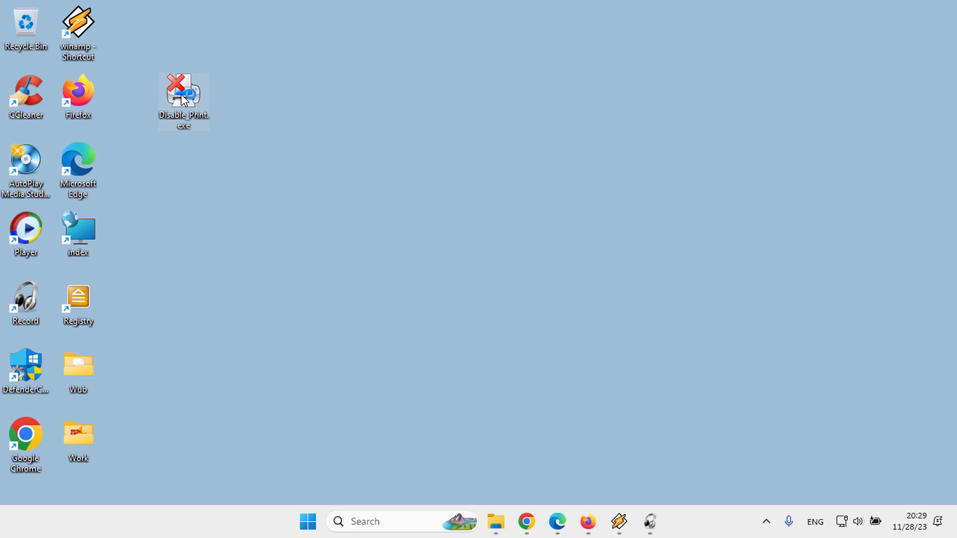
Run Disable_Print.exe, submit option 1 to disable Chrome printing, and accept restarting Chrome.
{"action": "double_click", "coordinate": [184, 97]}
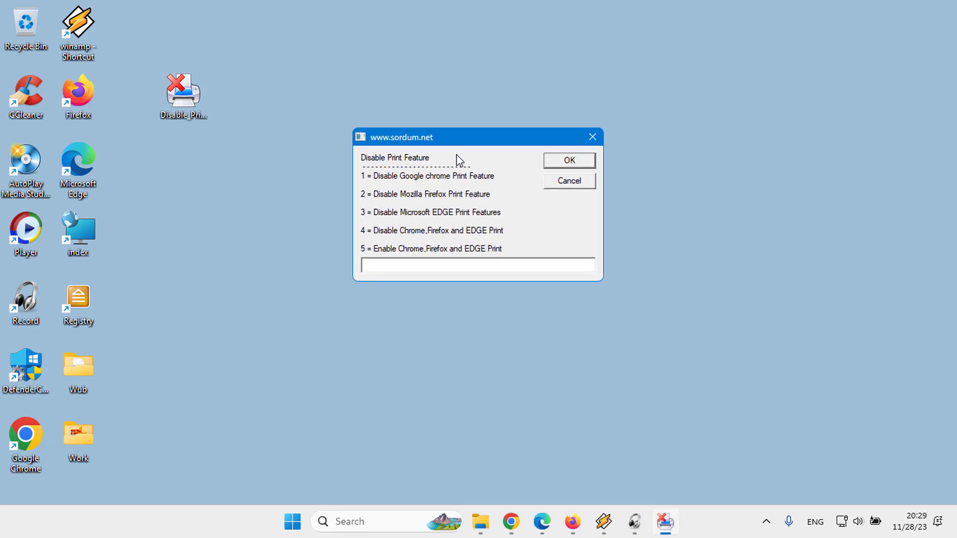
{"action": "mouse_move", "coordinate": [478, 142]}
{"action": "left_mouse_down"}
{"action": "mouse_move", "coordinate": [367, 89]}
{"action": "mouse_move", "coordinate": [385, 88]}
{"action": "left_mouse_up"}
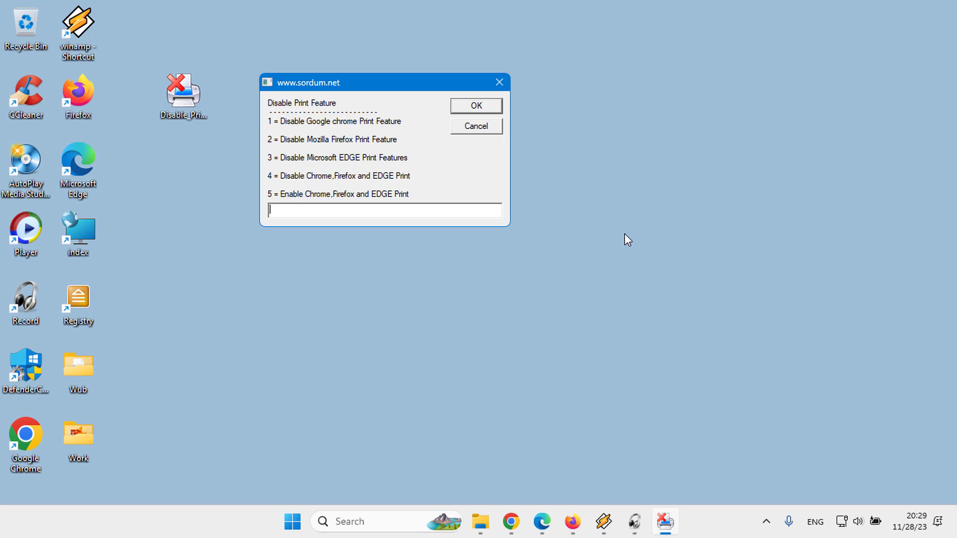
{"action": "type", "text": "1"}
{"action": "left_click", "coordinate": [470, 112]}
{"action": "left_click", "coordinate": [469, 112]}
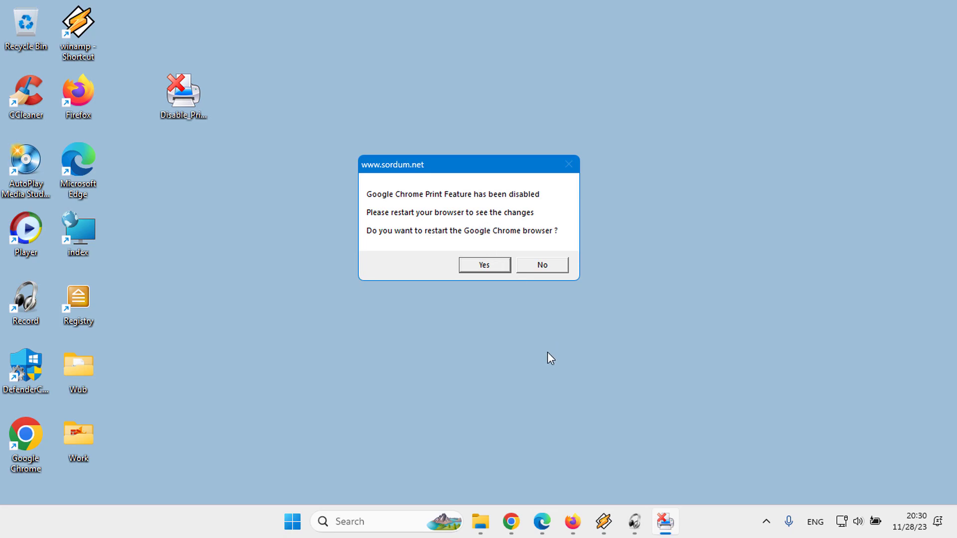
{"action": "left_click", "coordinate": [484, 266]}
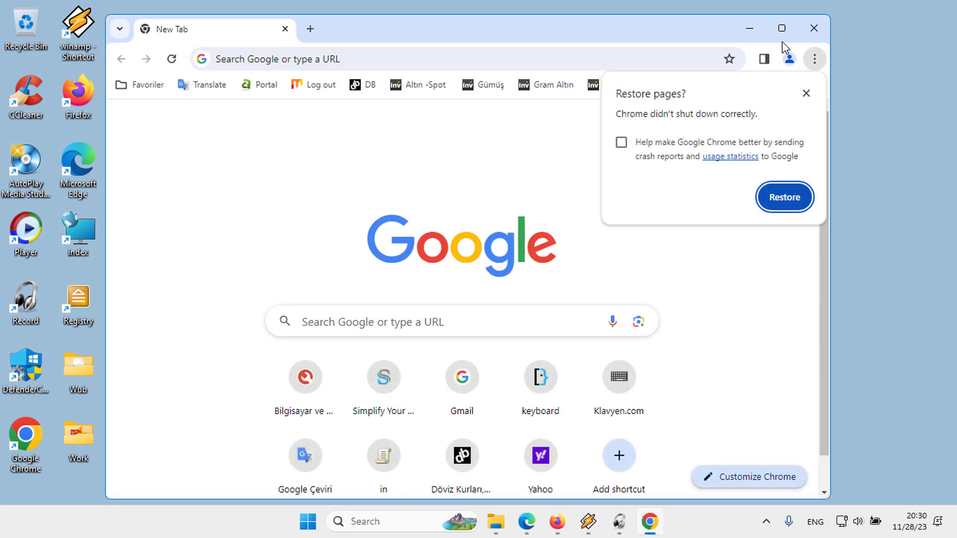
Maximize the restarted Chrome and open its three-dot menu showing Print greyed out.
{"action": "left_click", "coordinate": [782, 30]}
{"action": "left_click", "coordinate": [936, 78]}
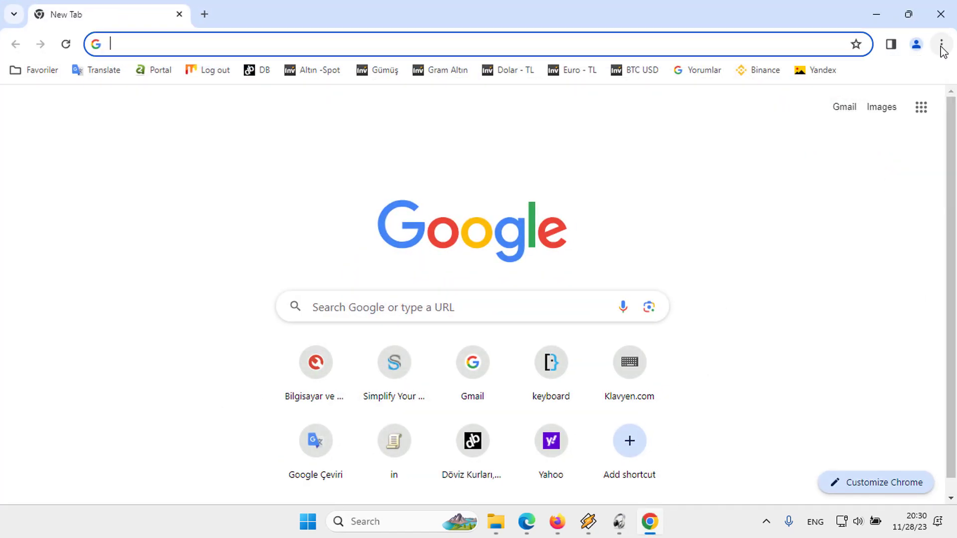
{"action": "left_click", "coordinate": [940, 45]}
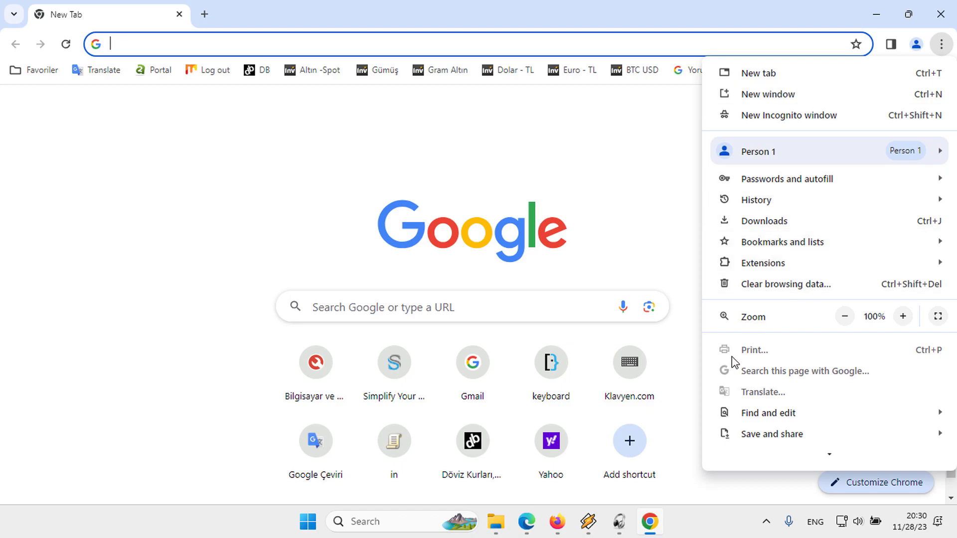